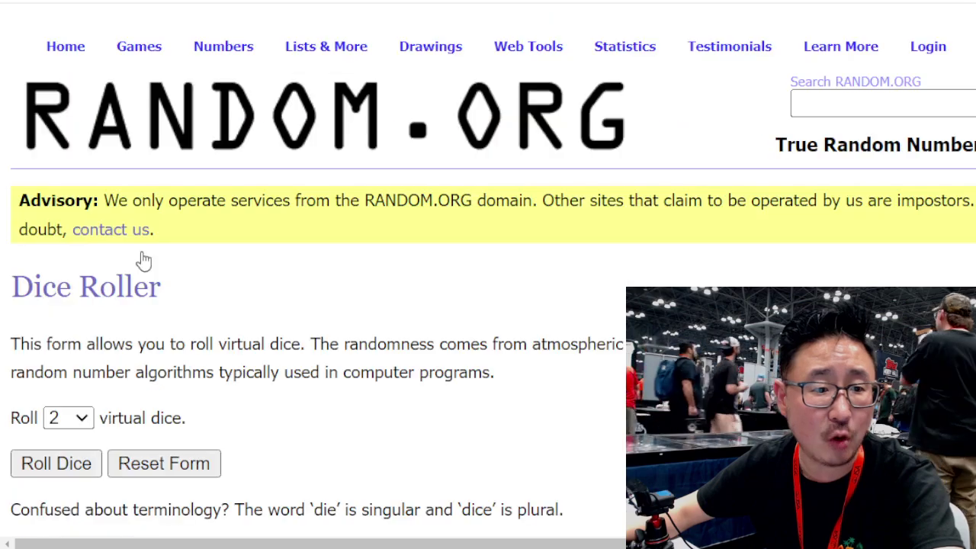
# - Roll the two virtual dice, and randomize the list of participant names four times
pyautogui.click(67, 462)
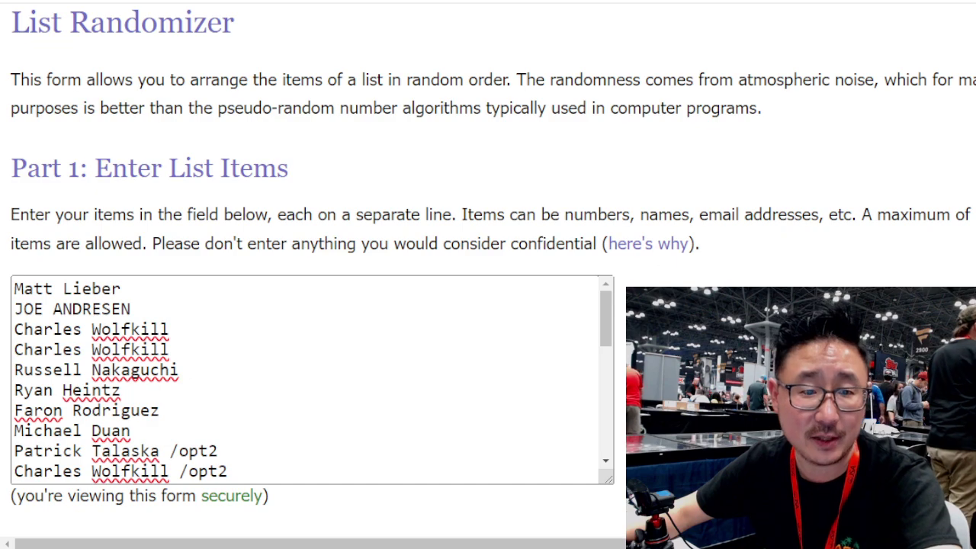
pyautogui.scroll(-2, 305, 305)
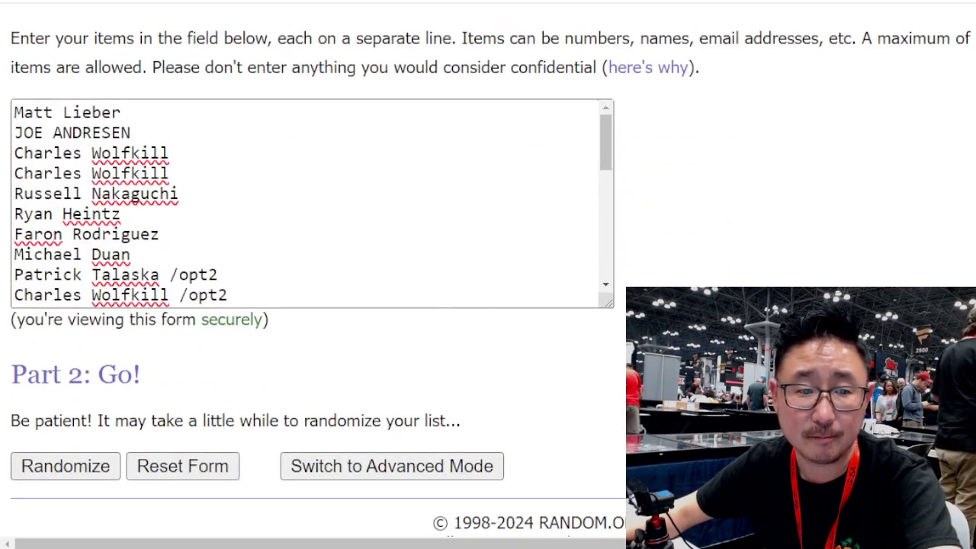
pyautogui.click(40, 465)
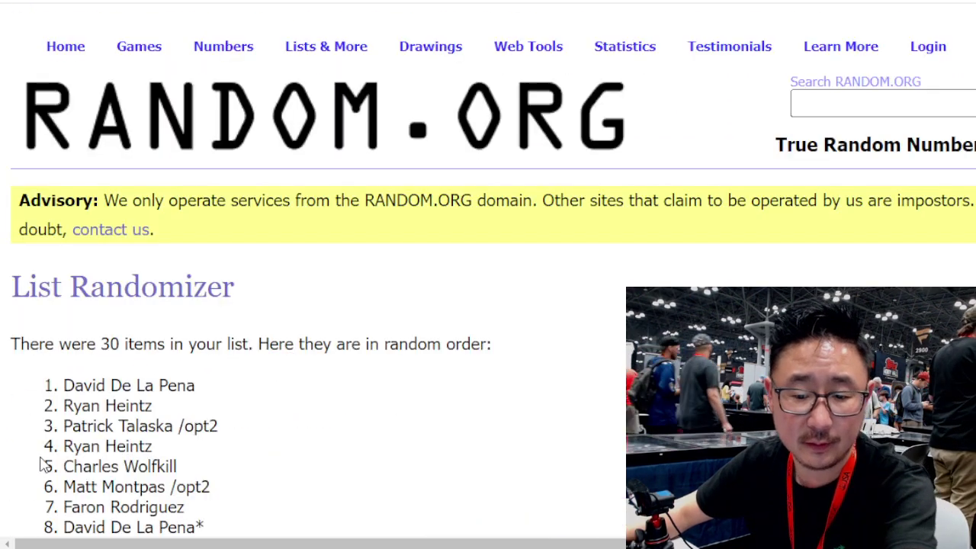
pyautogui.scroll(-10, 40, 465)
pyautogui.click(36, 381)
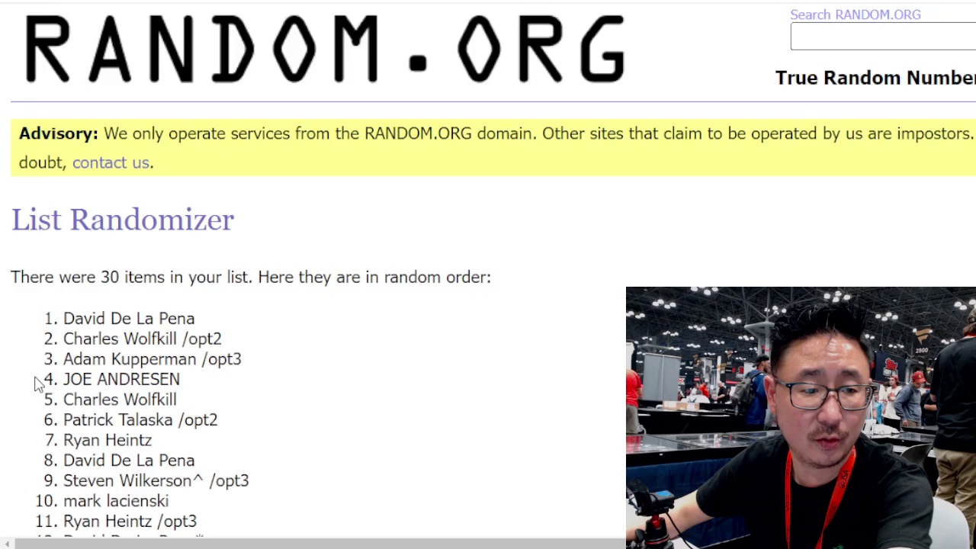
pyautogui.click(38, 381)
pyautogui.press('Return')
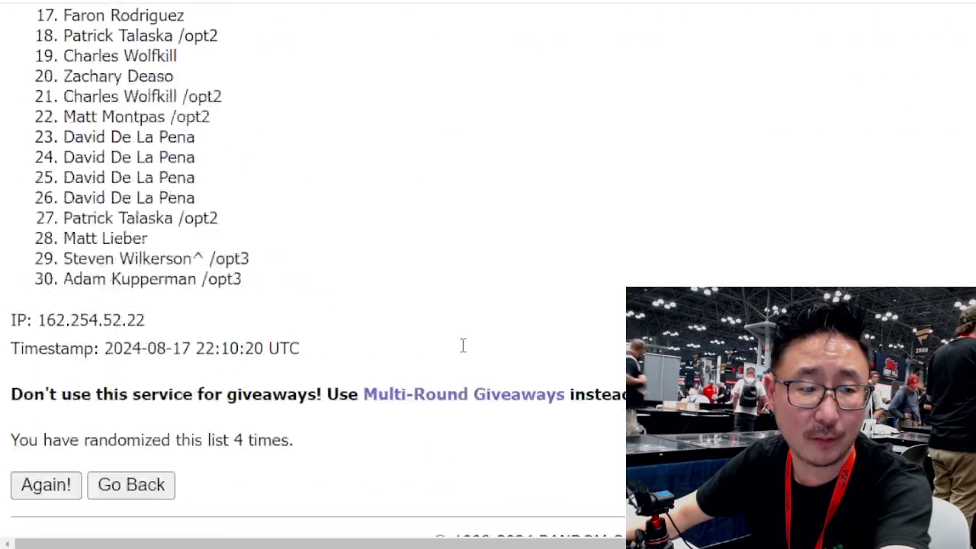
# - Copy the entire randomized participant list into column A of the break's Google Sheets spreadsheet, starting at A1
pyautogui.scroll(4, 429, 388)
pyautogui.scroll(3, 429, 388)
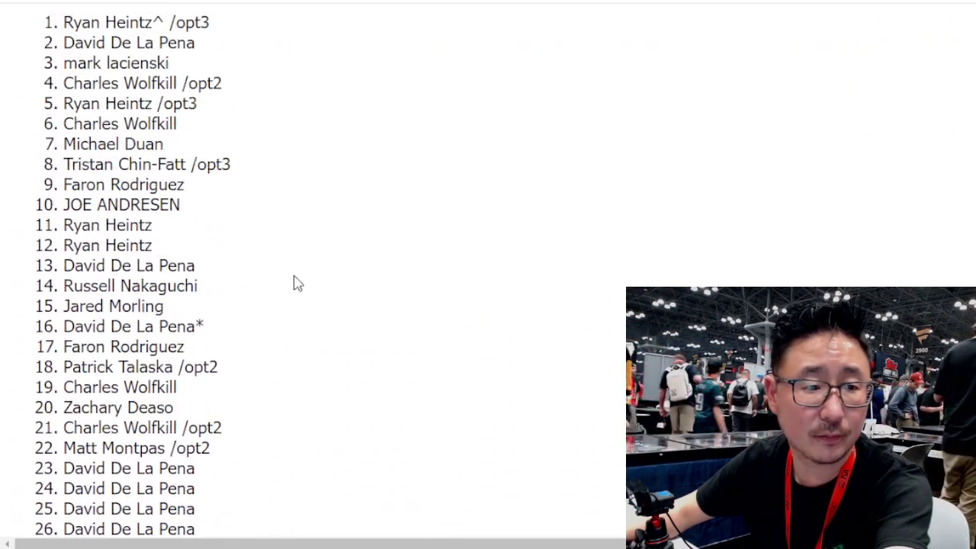
pyautogui.moveTo(50, 23); pyautogui.dragTo(202, 166)
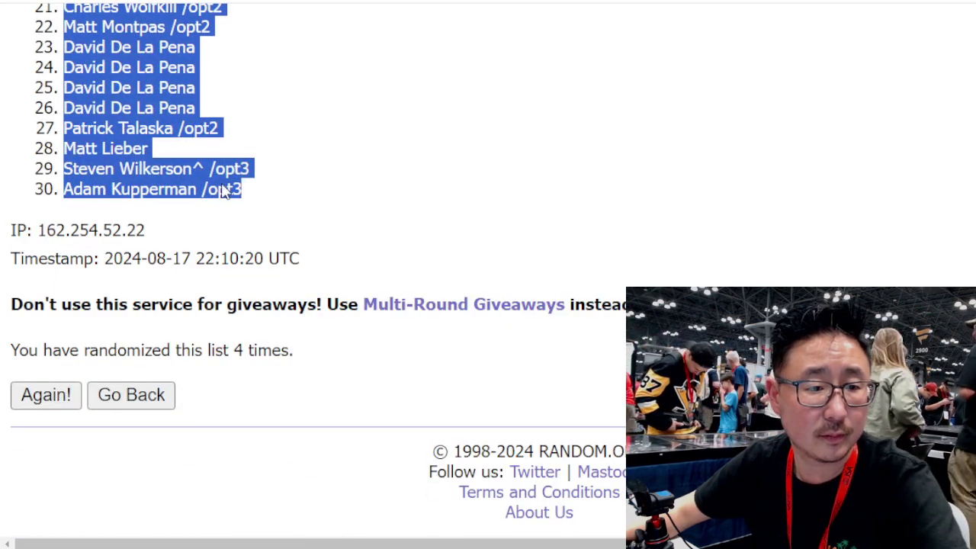
pyautogui.scroll(5, 470, 193)
pyautogui.scroll(-5, 475, 183)
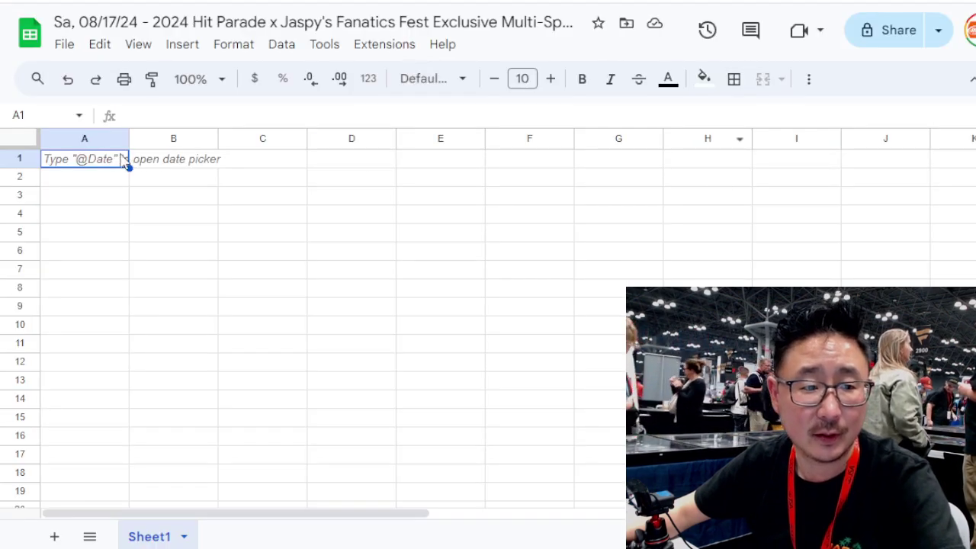
pyautogui.hotkey('ctrl', 'v')
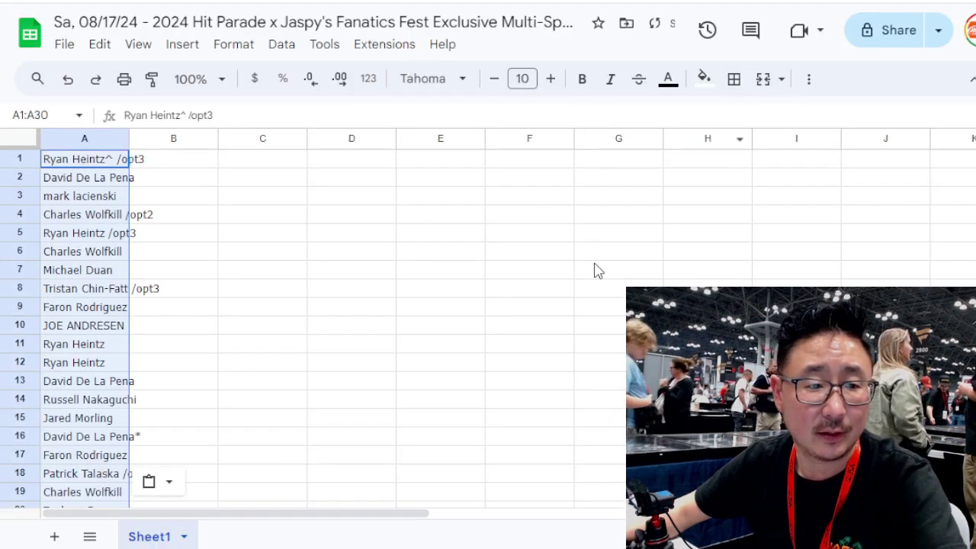
pyautogui.scroll(-5, 617, 353)
pyautogui.scroll(5, 602, 349)
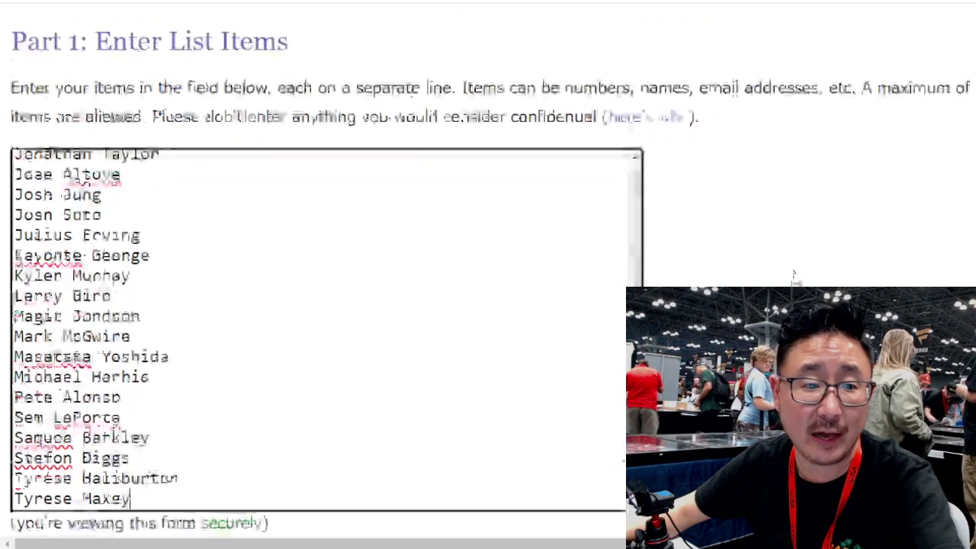
# - Randomize the list of athlete names four times in the List Randomizer
pyautogui.scroll(-4, 87, 322)
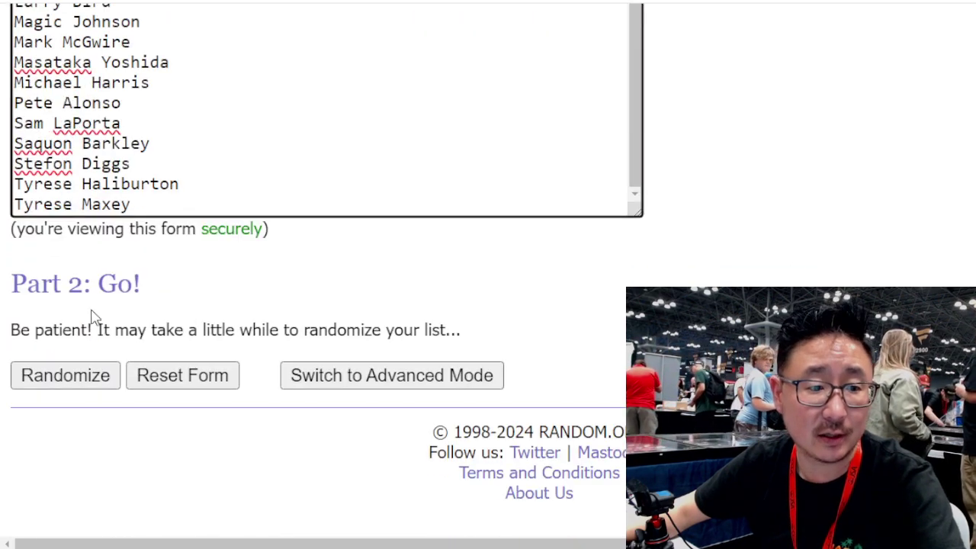
pyautogui.click(38, 378)
pyautogui.scroll(-10, 45, 365)
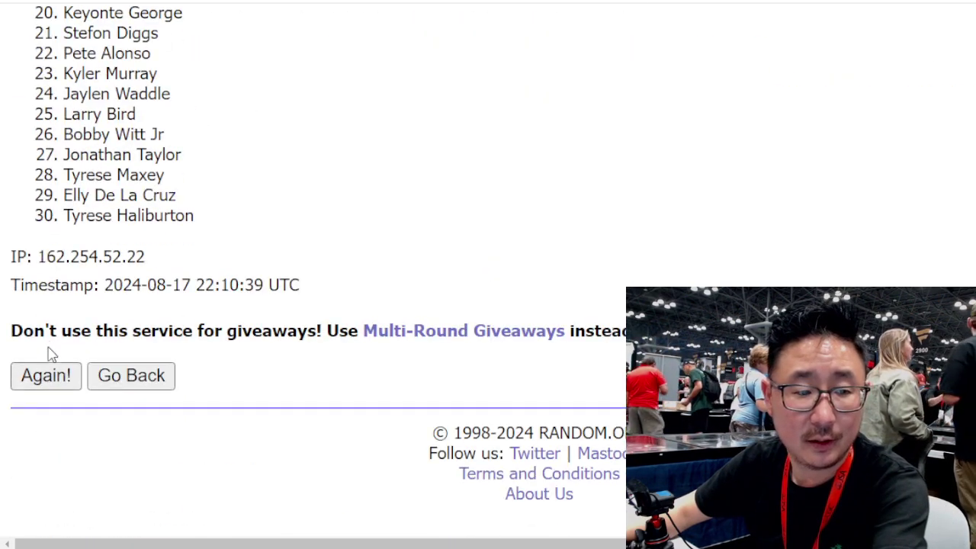
pyautogui.click(25, 383)
pyautogui.scroll(-10, 25, 387)
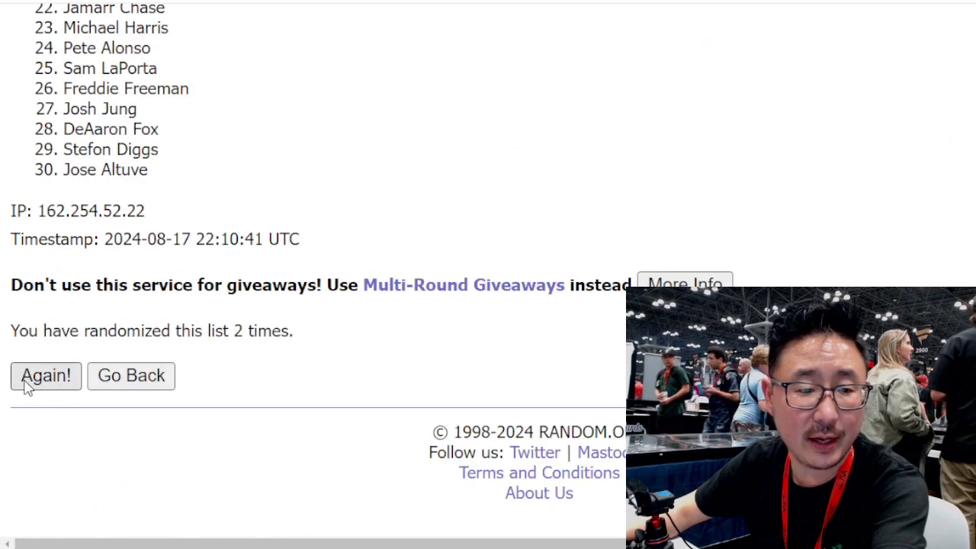
pyautogui.click(25, 383)
pyautogui.scroll(-10, 26, 386)
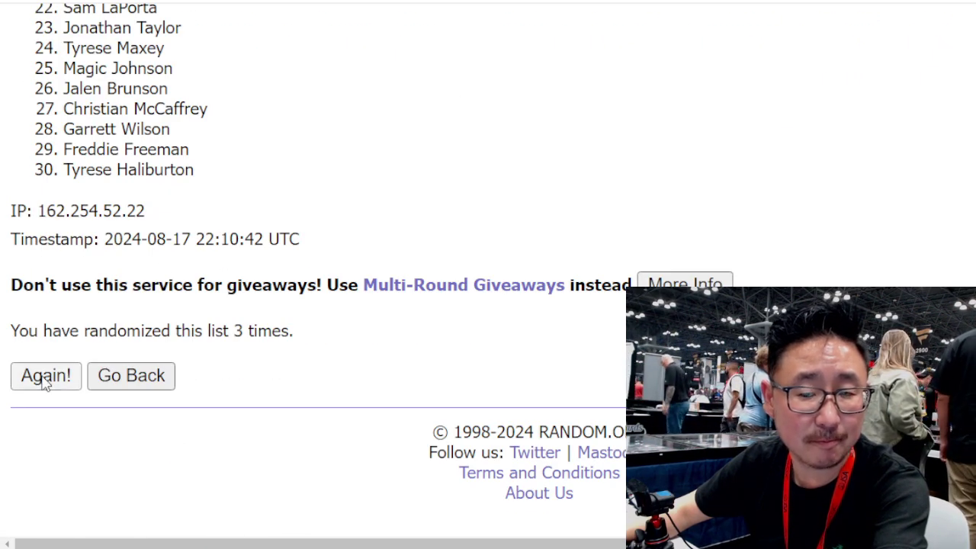
pyautogui.click(44, 378)
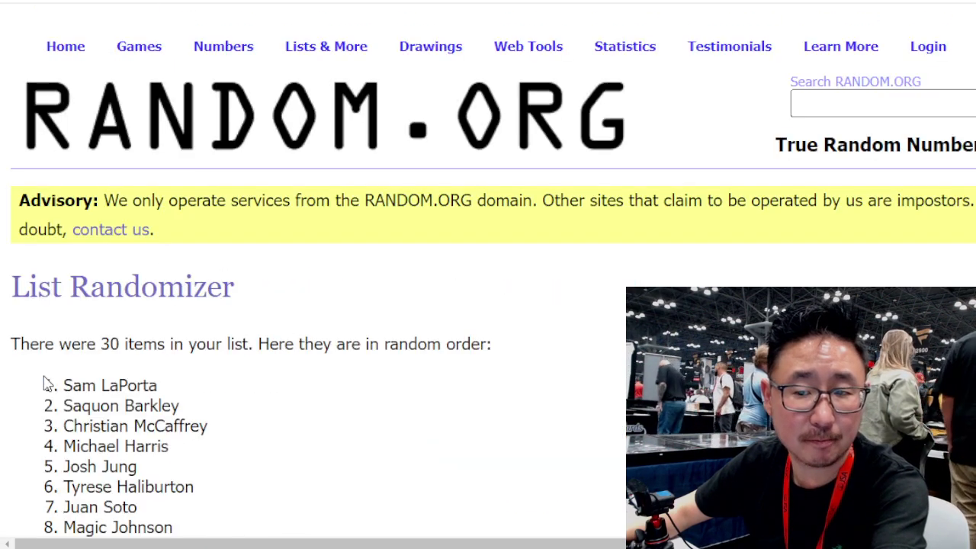
pyautogui.scroll(-10, 264, 226)
# - Copy the entire randomized athlete list into column B of the spreadsheet, starting at B1 beside the participants
pyautogui.scroll(6, 328, 231)
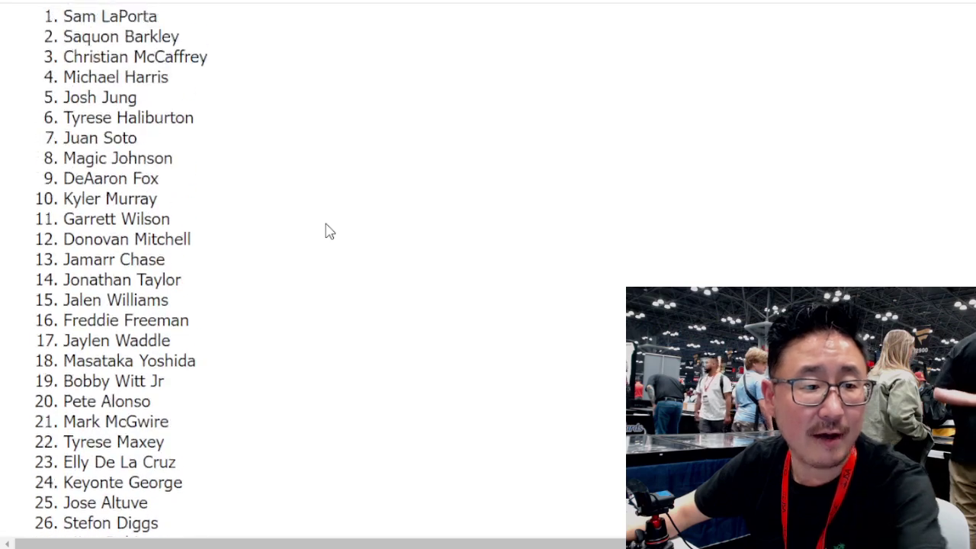
pyautogui.scroll(2, 326, 231)
pyautogui.moveTo(61, 107); pyautogui.dragTo(143, 171)
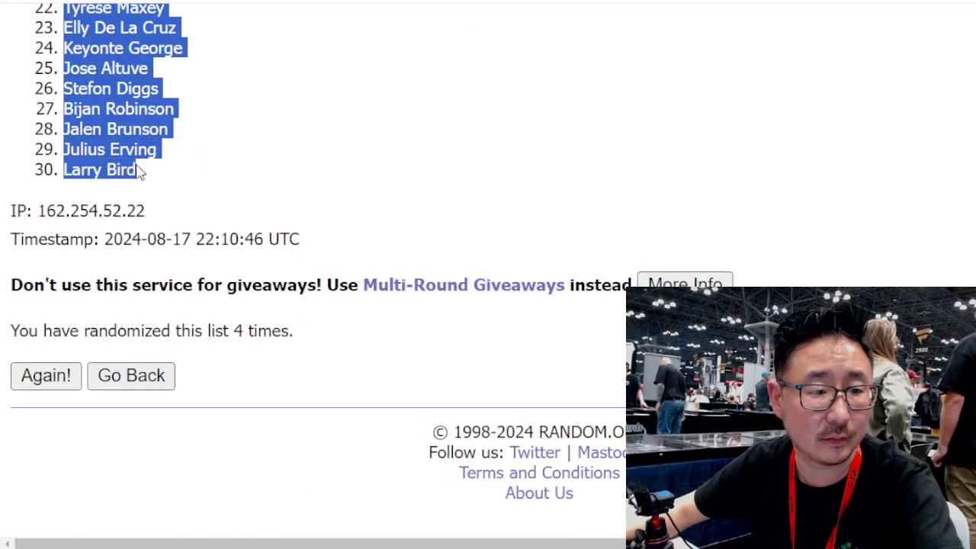
pyautogui.hotkey('alt', 'Tab')
pyautogui.click(183, 159)
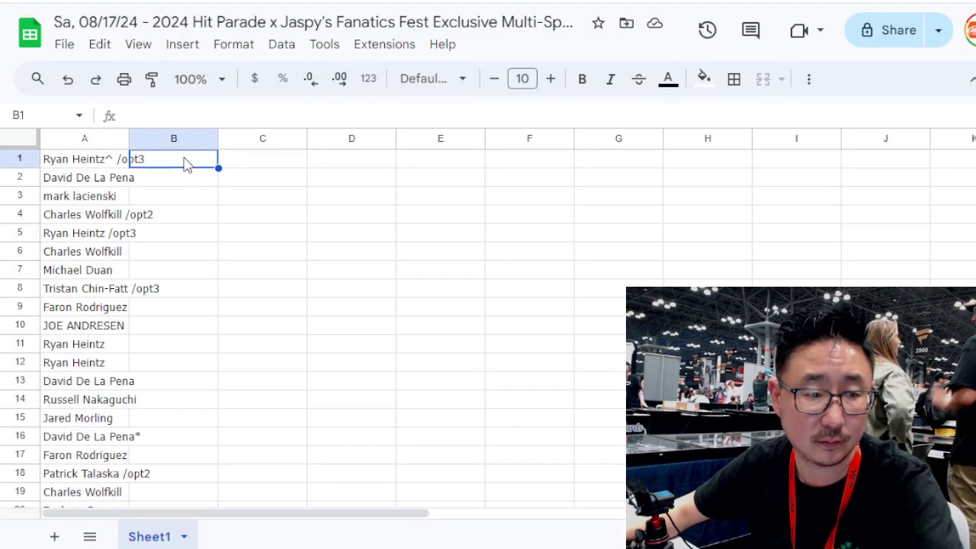
pyautogui.hotkey('ctrl', 'v')
# - Set the font size of the whole sheet to 12
pyautogui.click(26, 139)
pyautogui.click(420, 78)
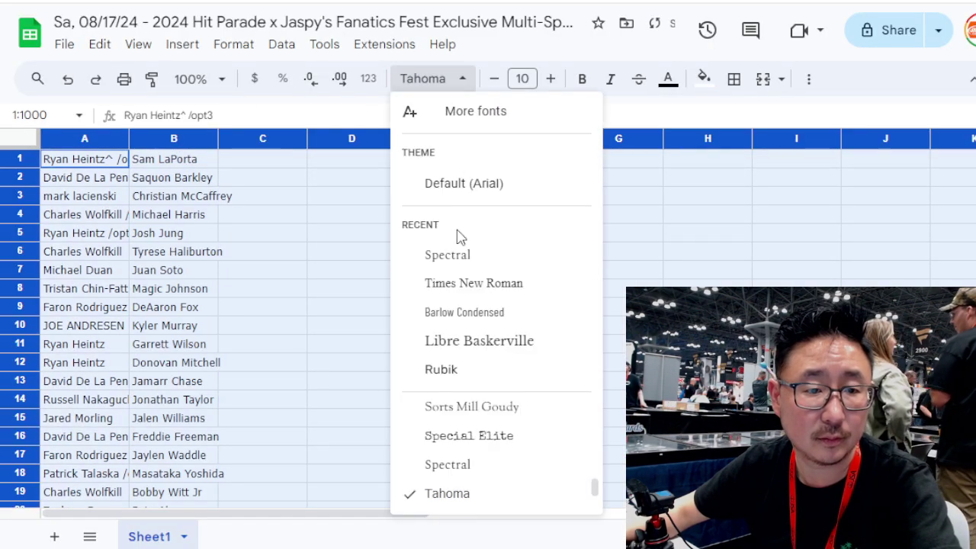
pyautogui.click(523, 79)
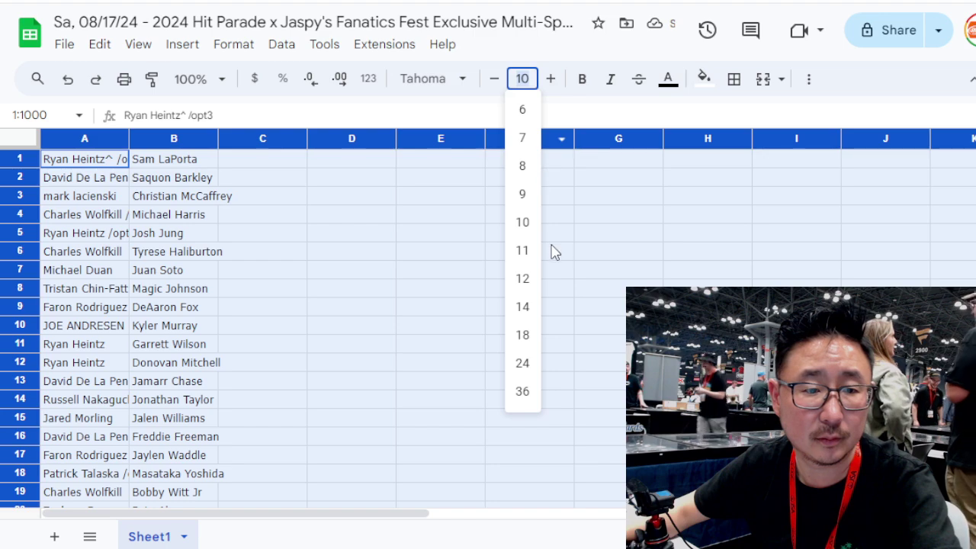
pyautogui.click(524, 280)
# - Set the sheet zoom to 150% and fit the widths of columns A and B to their contents
pyautogui.click(200, 78)
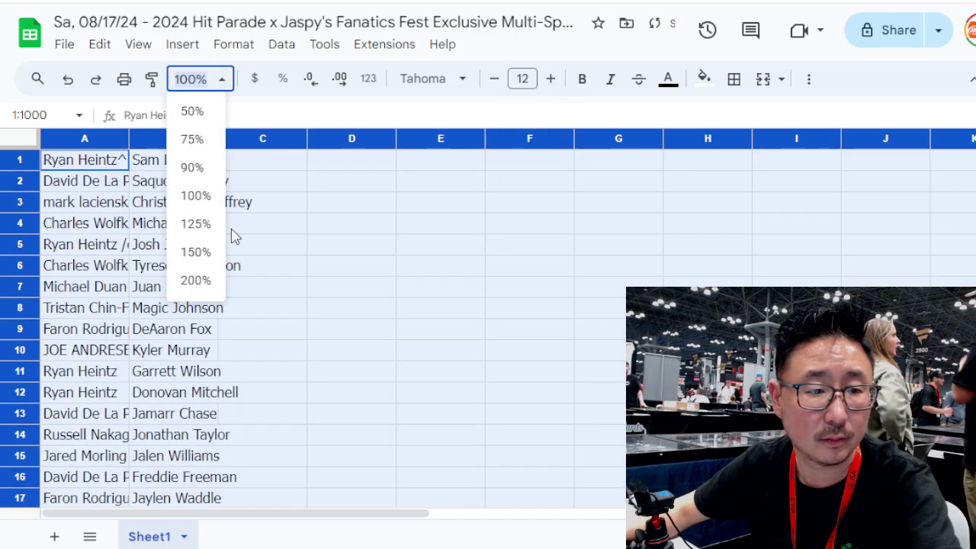
pyautogui.click(195, 252)
pyautogui.doubleClick(192, 141)
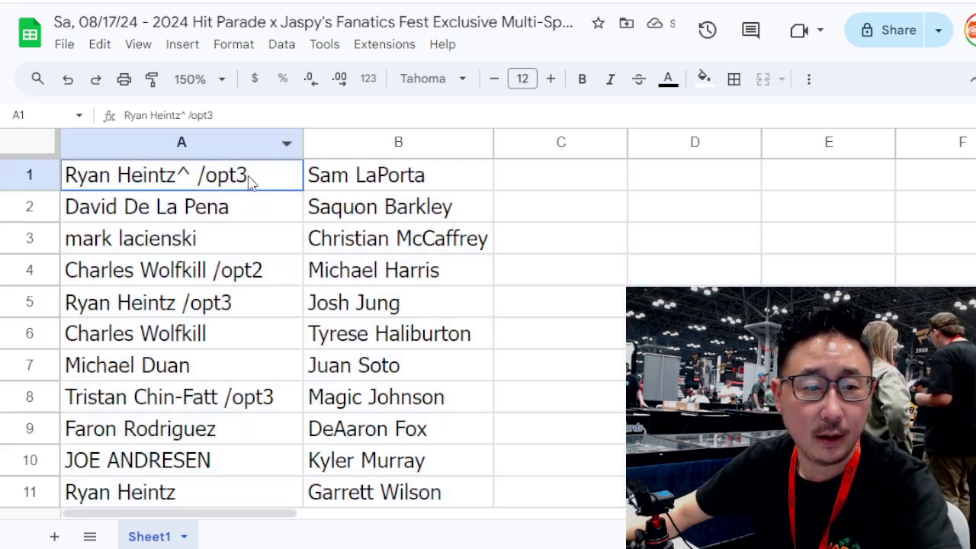
# - Review the participant and athlete pairings one row at a time, from row 1 through row 30
pyautogui.click(251, 180)
pyautogui.press('Down')
pyautogui.press('Down')
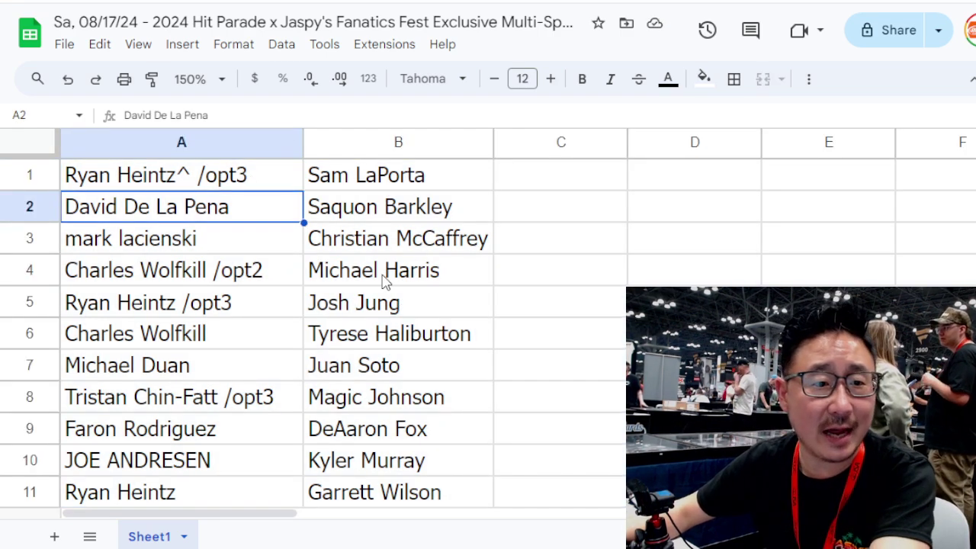
pyautogui.press('Down')
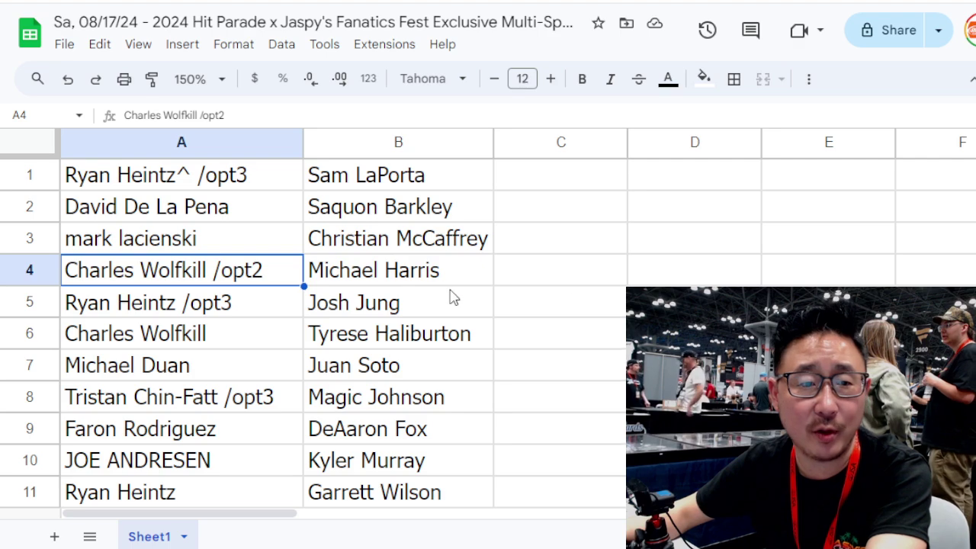
pyautogui.press('Down')
pyautogui.press('Down')
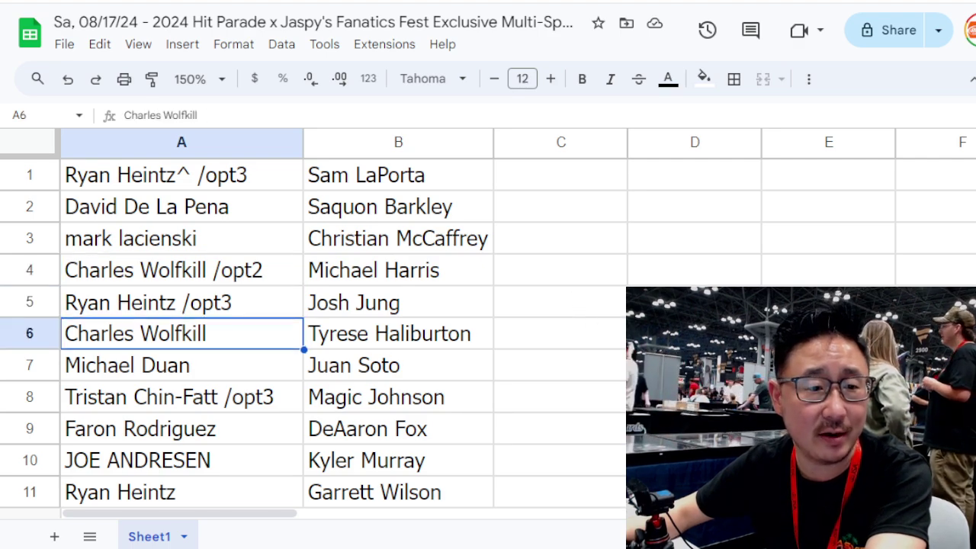
pyautogui.press('Down')
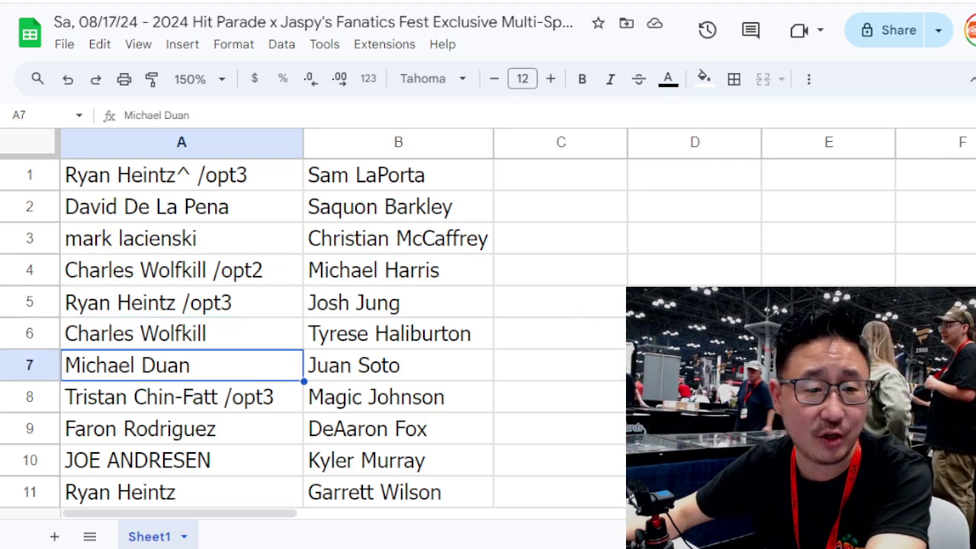
pyautogui.scroll(-2, 244, 320)
pyautogui.press('Down')
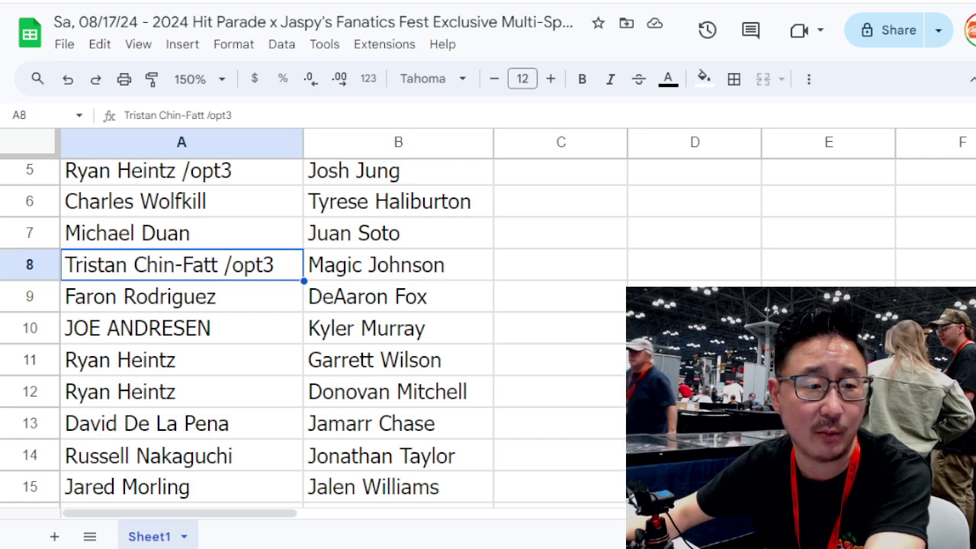
pyautogui.press('Down')
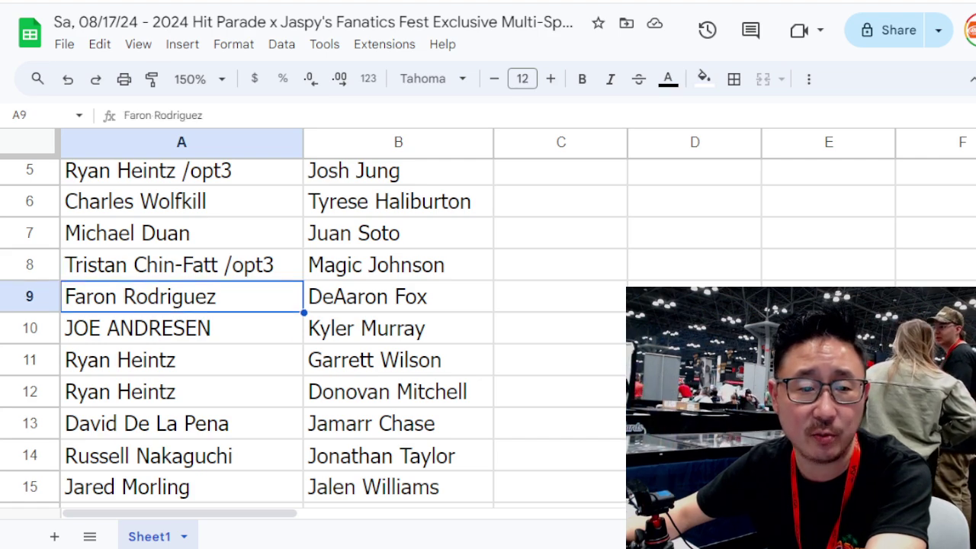
pyautogui.press('Down')
pyautogui.press('Down')
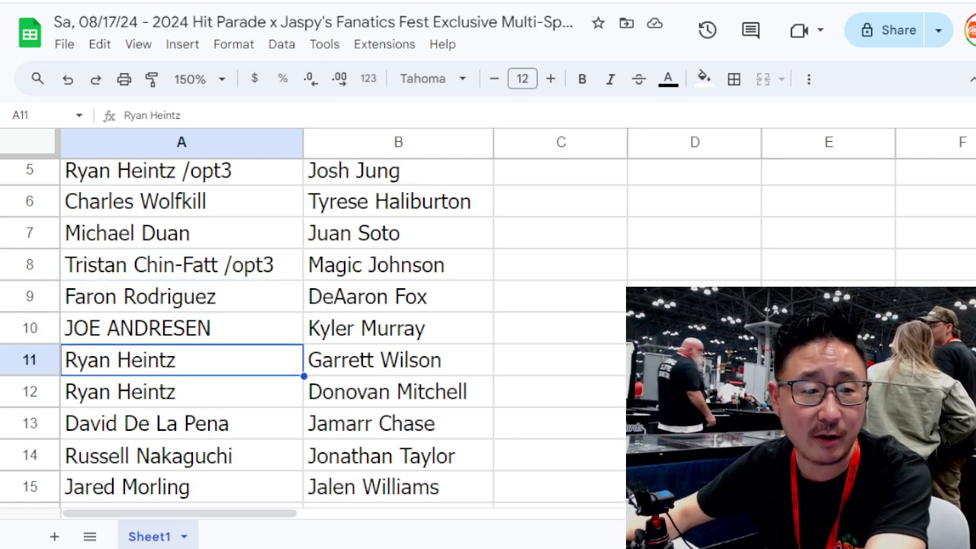
pyautogui.press('Down')
pyautogui.press('Down')
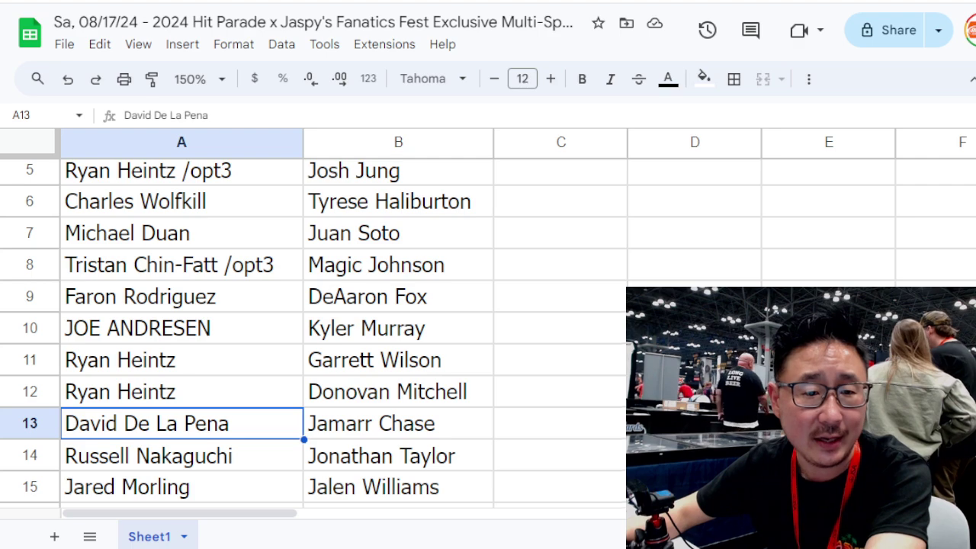
pyautogui.scroll(-2, 305, 328)
pyautogui.press('Down')
pyautogui.scroll(-2, 304, 328)
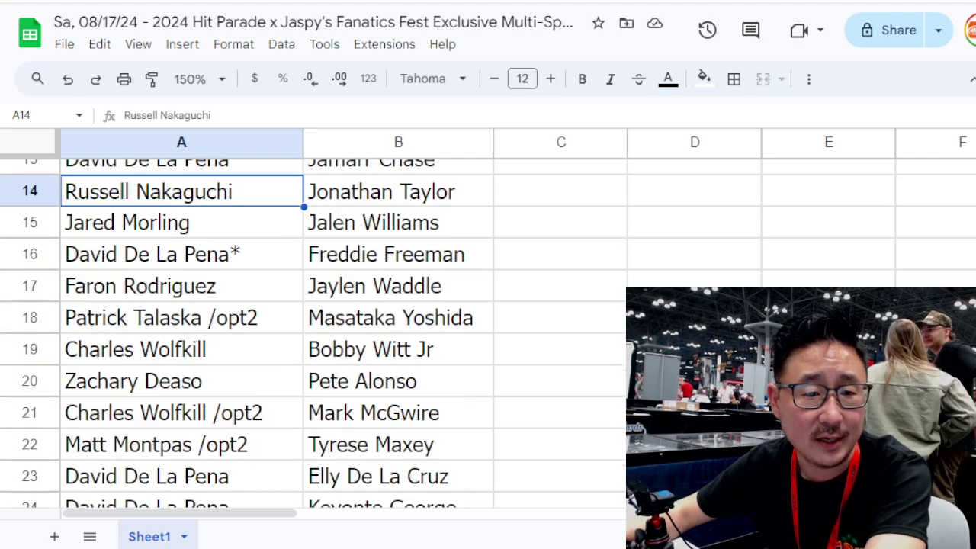
pyautogui.scroll(2, 305, 328)
pyautogui.scroll(-2, 305, 328)
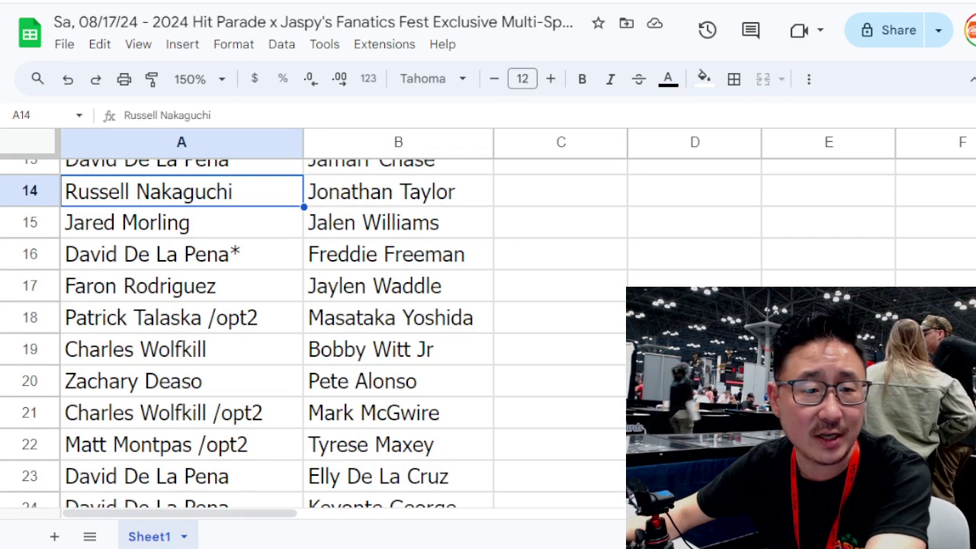
pyautogui.press('Down')
pyautogui.press('Down')
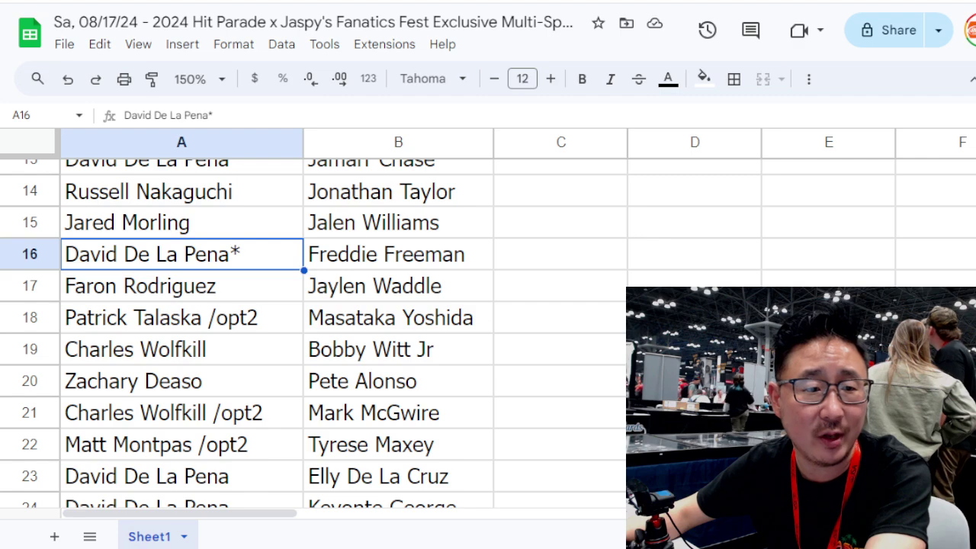
pyautogui.press('Down')
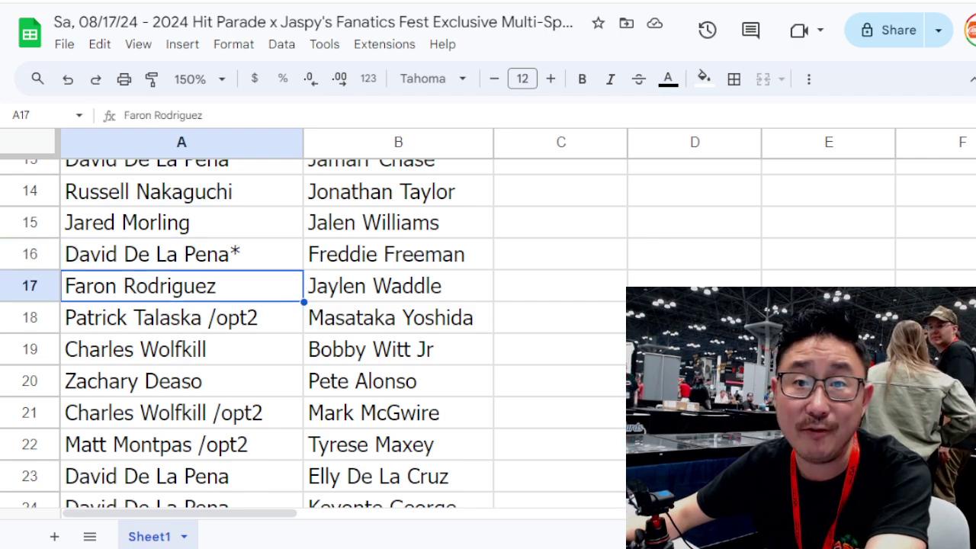
pyautogui.press('Down')
pyautogui.press('Down')
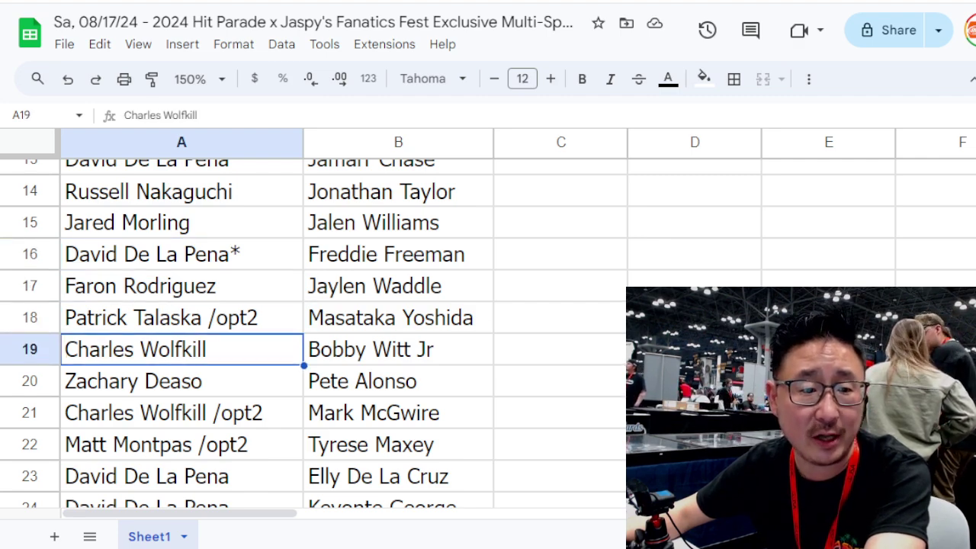
pyautogui.press('Down')
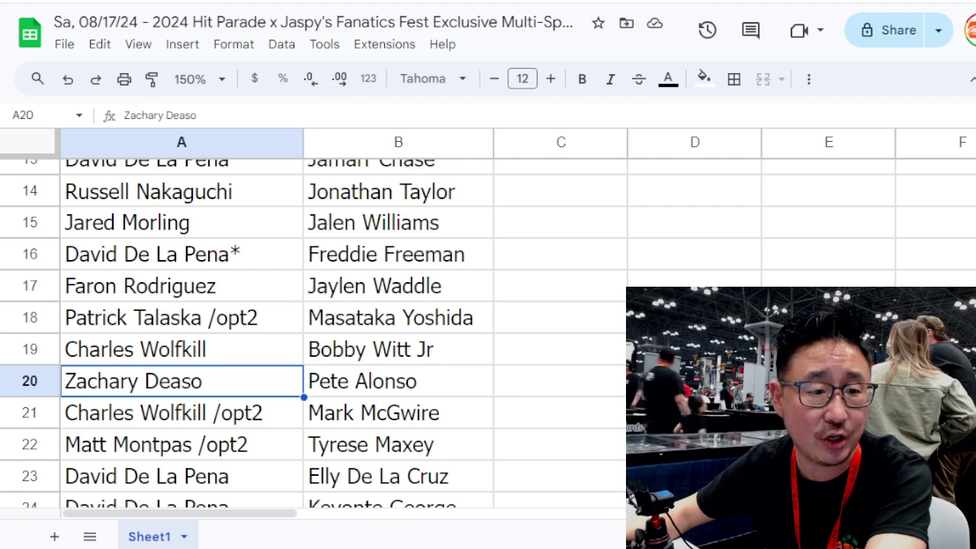
pyautogui.press('Down')
pyautogui.scroll(-2, 305, 335)
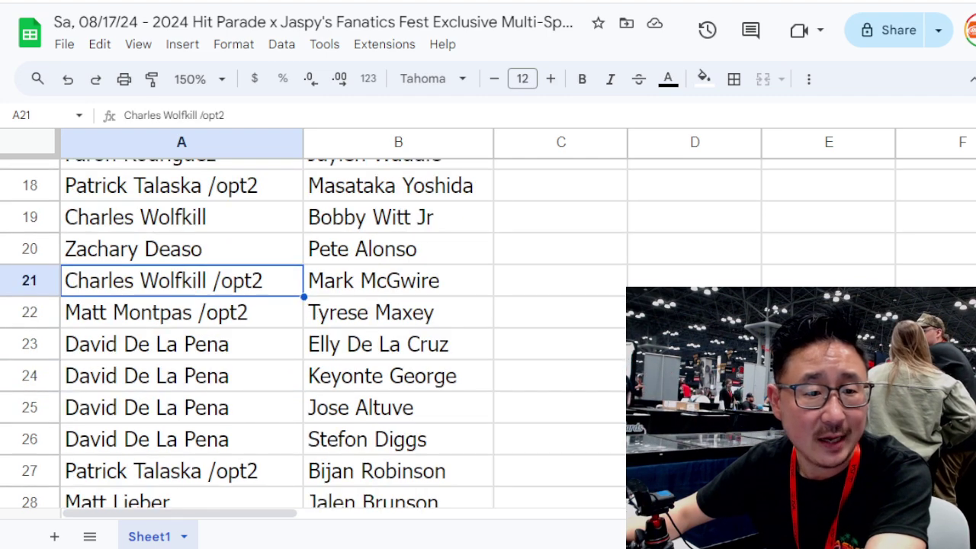
pyautogui.press('Down')
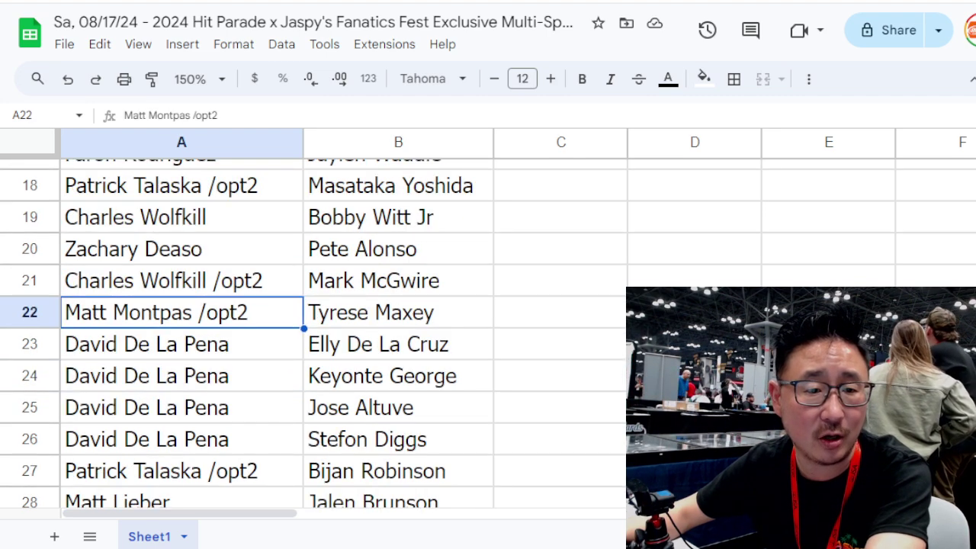
pyautogui.press('Down')
pyautogui.scroll(-2, 305, 336)
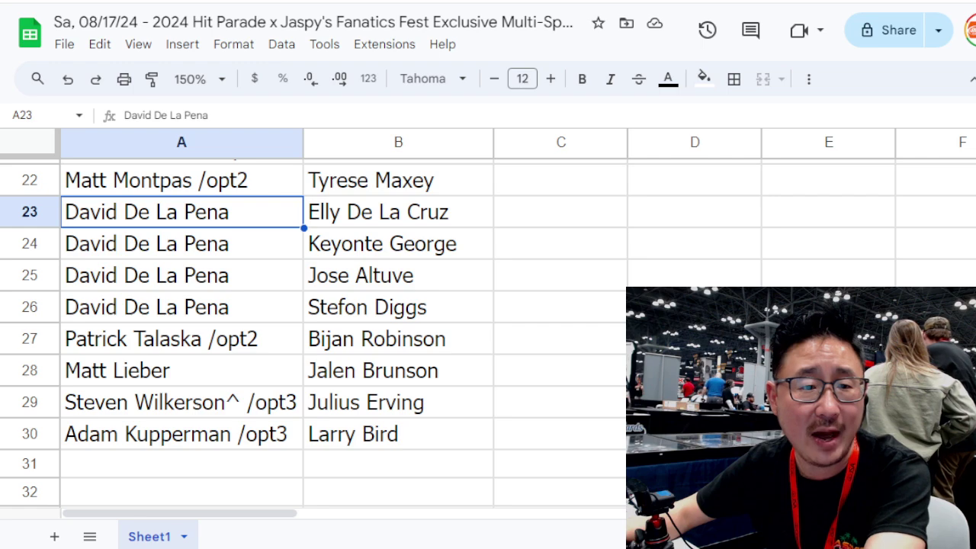
pyautogui.press('Down')
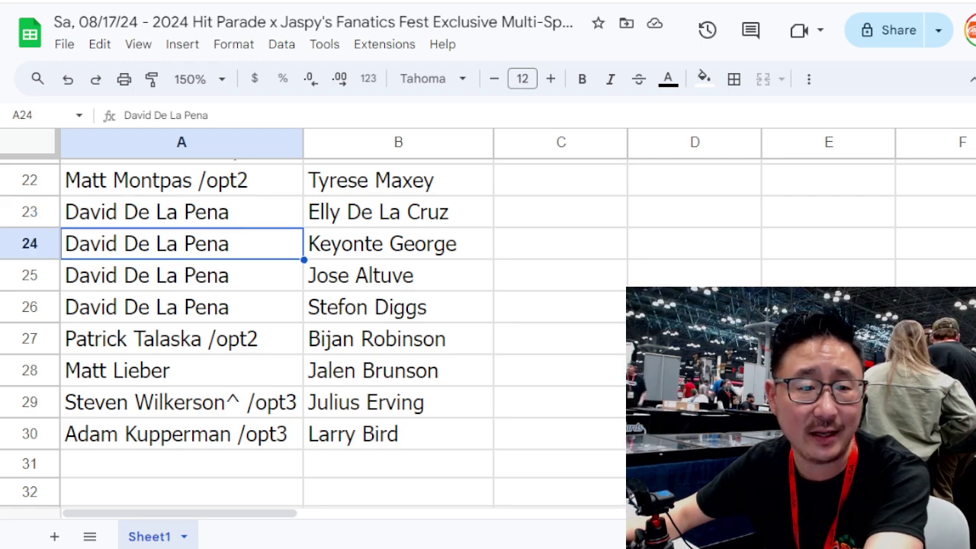
pyautogui.press('Down')
pyautogui.press('Down')
pyautogui.press('Down')
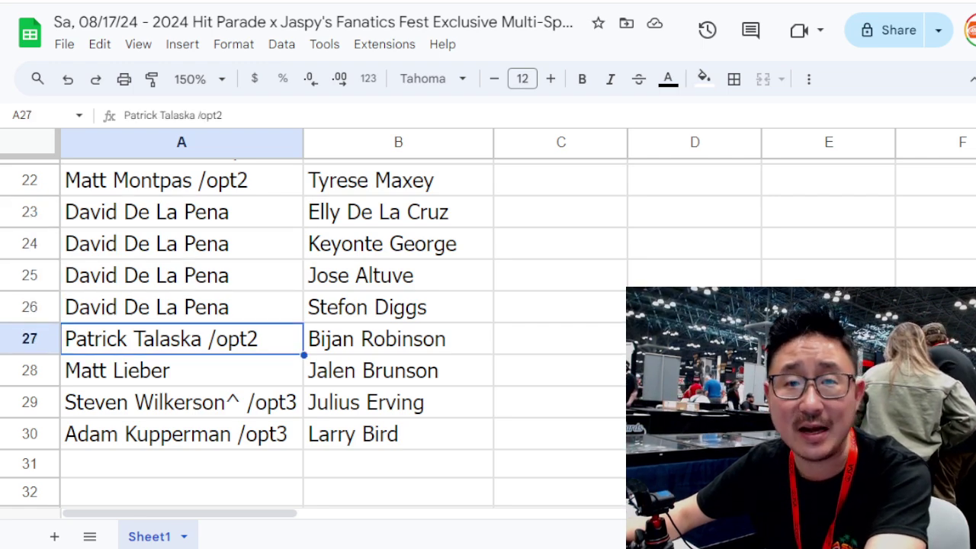
pyautogui.press('Down')
pyautogui.press('Down')
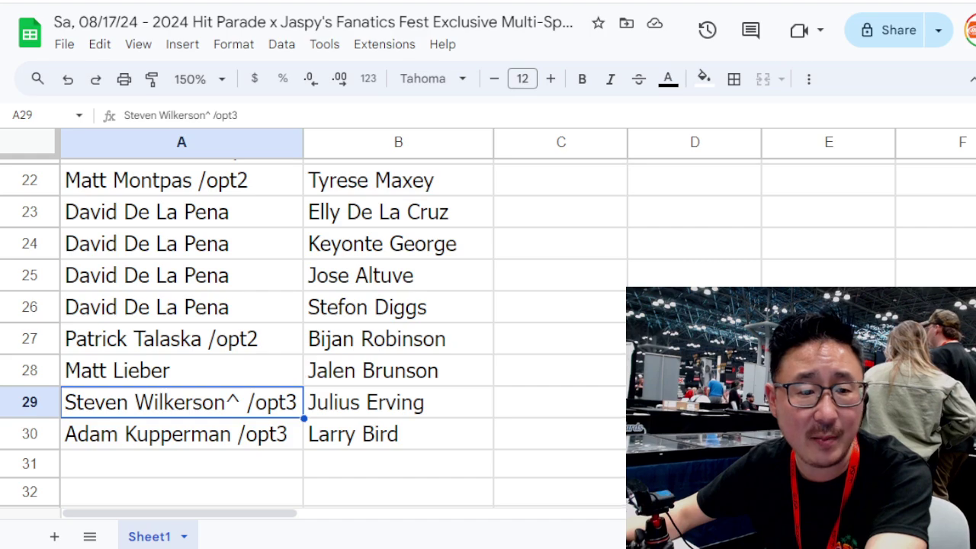
pyautogui.scroll(-2, 244, 328)
pyautogui.press('Down')
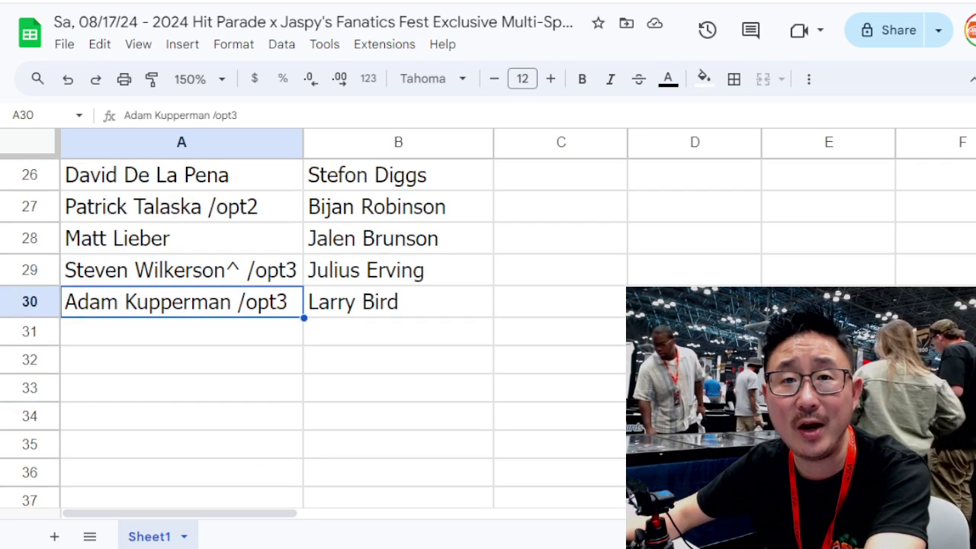
# - Set the sheet zoom to 100% and sort the whole sheet from A to Z by the athlete names in column B
pyautogui.scroll(12, 305, 328)
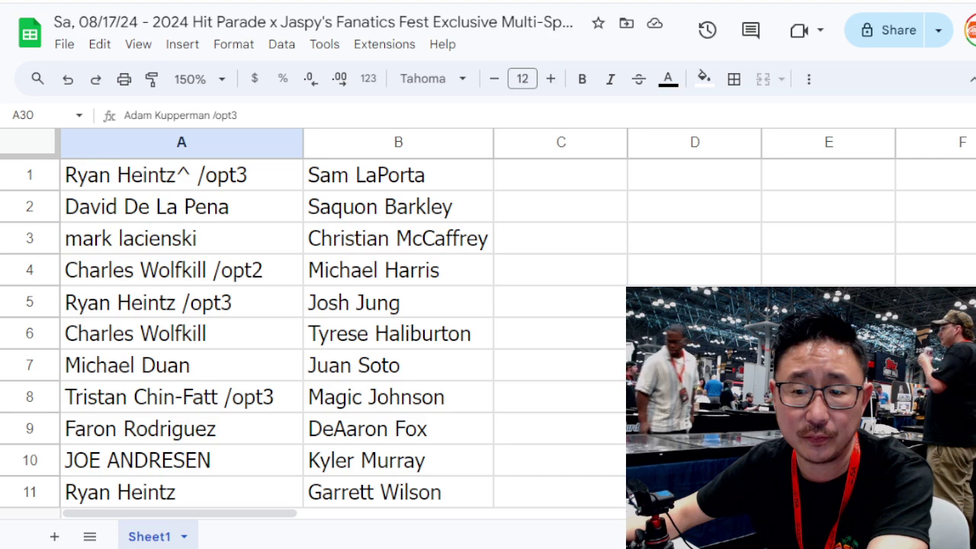
pyautogui.click(197, 79)
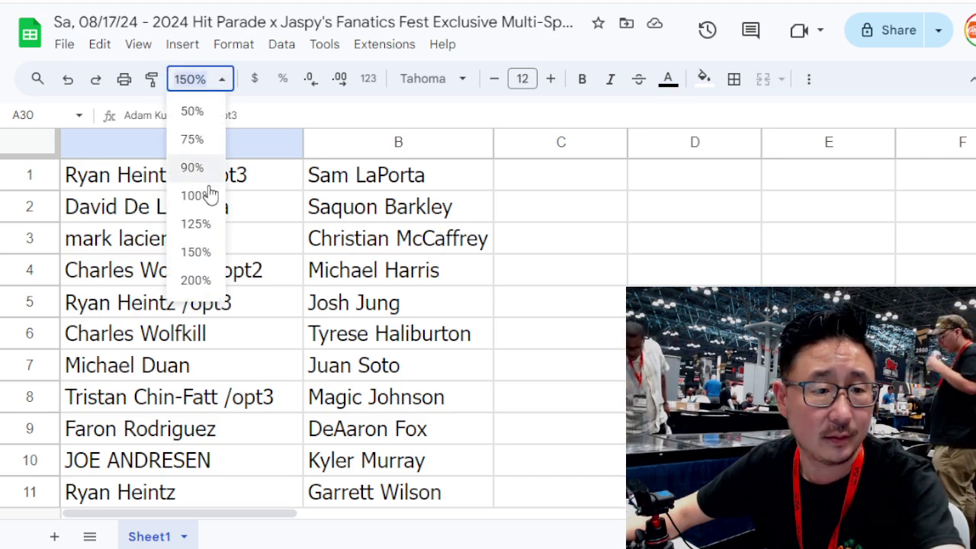
pyautogui.click(194, 195)
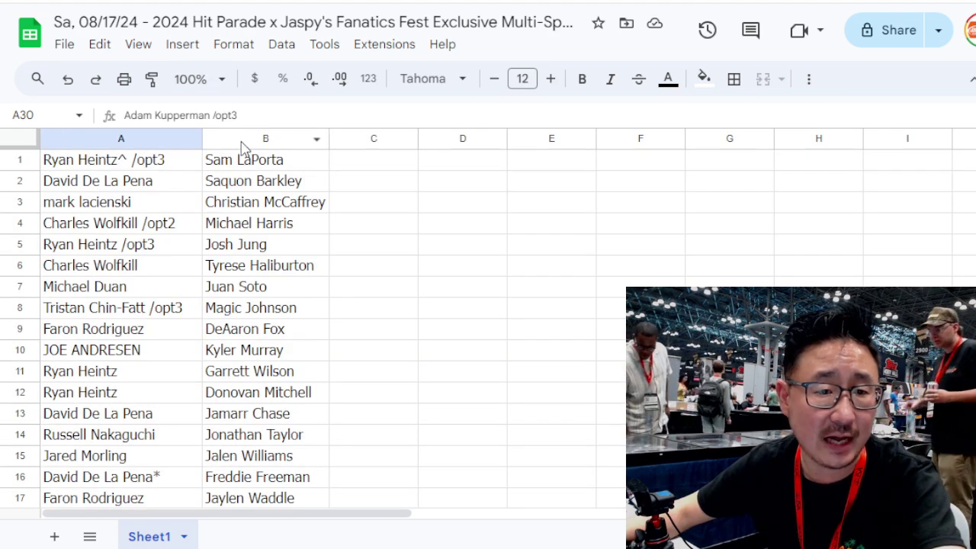
pyautogui.rightClick(243, 145)
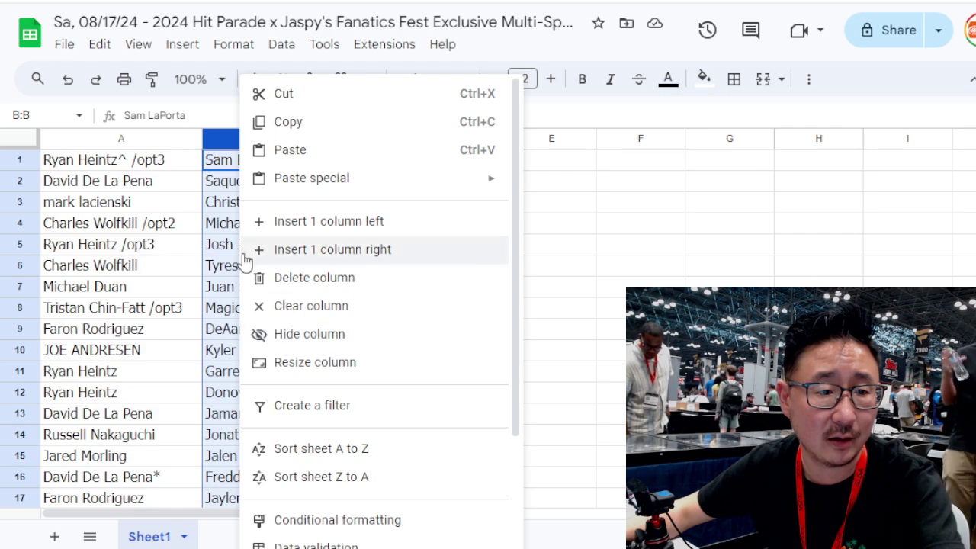
pyautogui.click(321, 448)
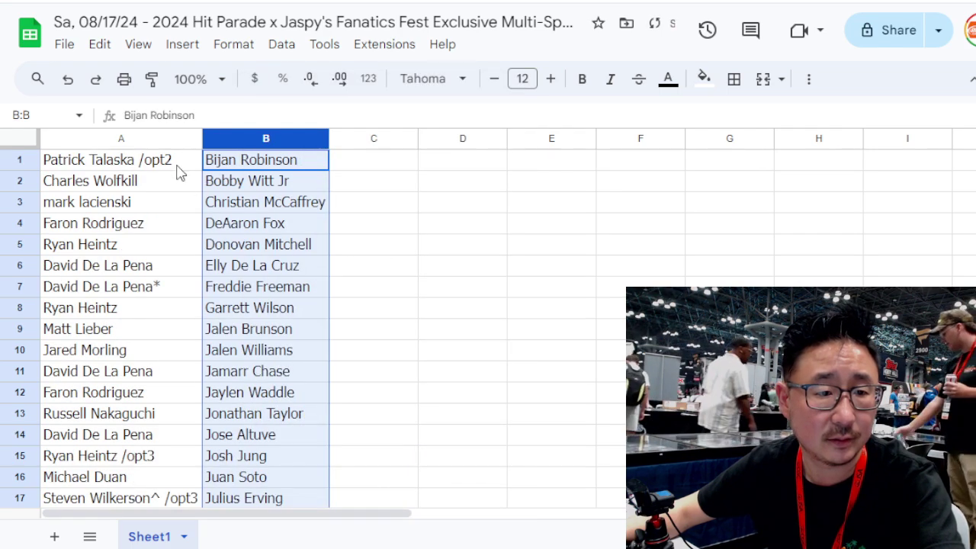
# - Apply borders to all cells of the pairings table A1:B30 and center its text horizontally
pyautogui.click(182, 163)
pyautogui.hotkey('ctrl', 'a')
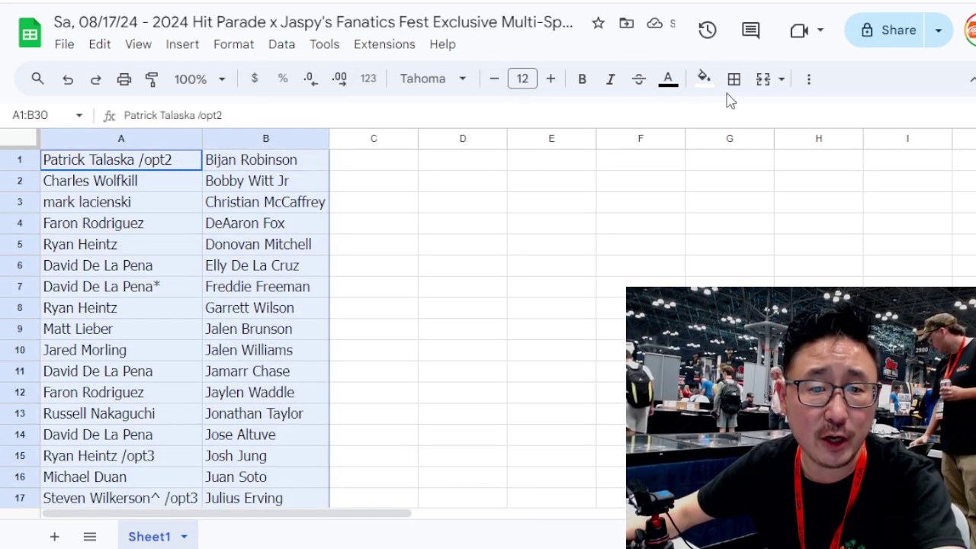
pyautogui.click(734, 79)
pyautogui.click(743, 118)
pyautogui.click(808, 80)
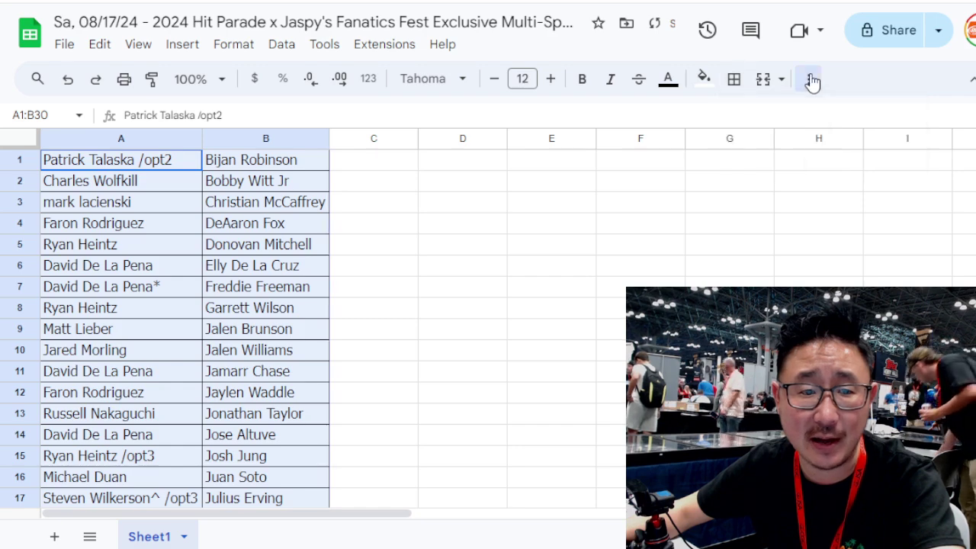
pyautogui.click(510, 114)
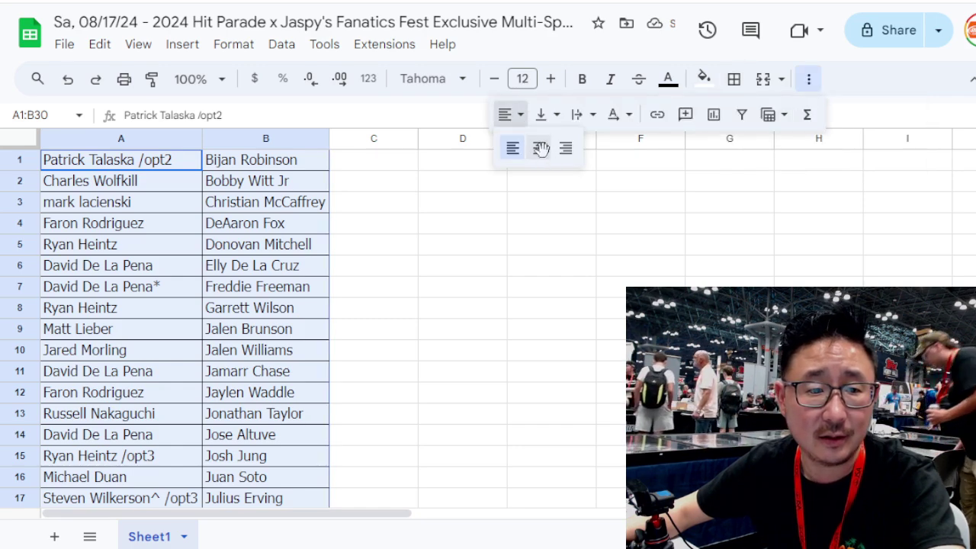
pyautogui.click(541, 148)
pyautogui.click(388, 159)
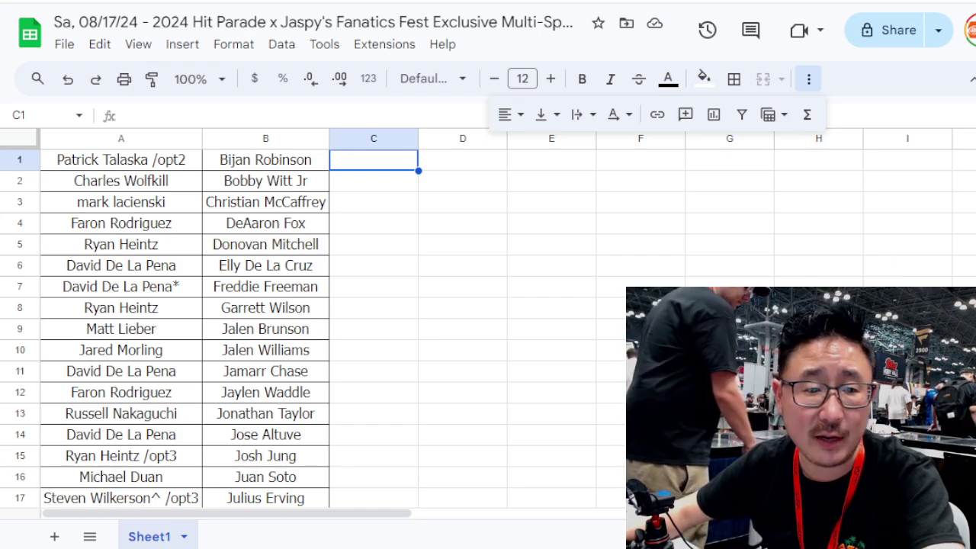
# - Look through the sorted pairings down to the end of the list, singling out row 25 with Pete Alonso
pyautogui.click(408, 273)
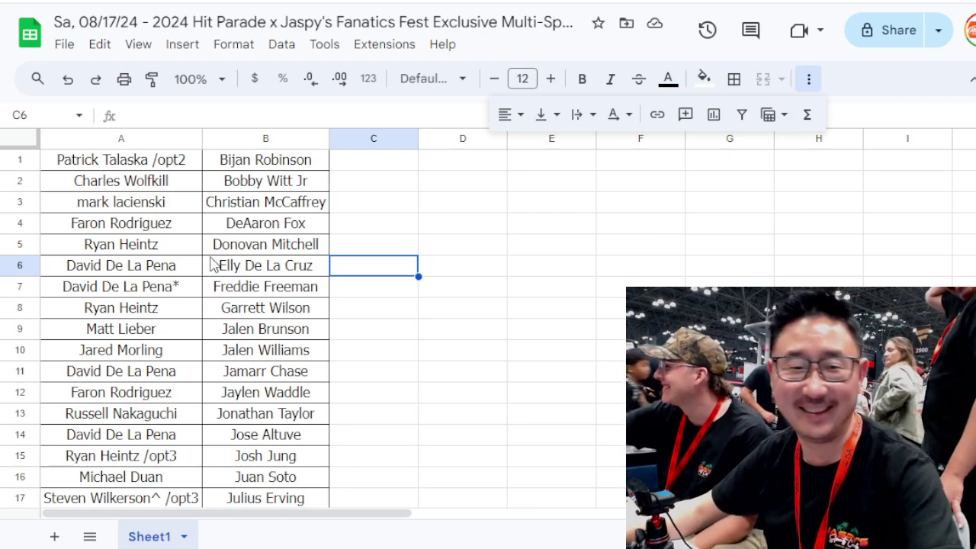
pyautogui.moveTo(359, 246); pyautogui.dragTo(362, 225)
pyautogui.scroll(-4, 441, 287)
pyautogui.scroll(-1, 441, 287)
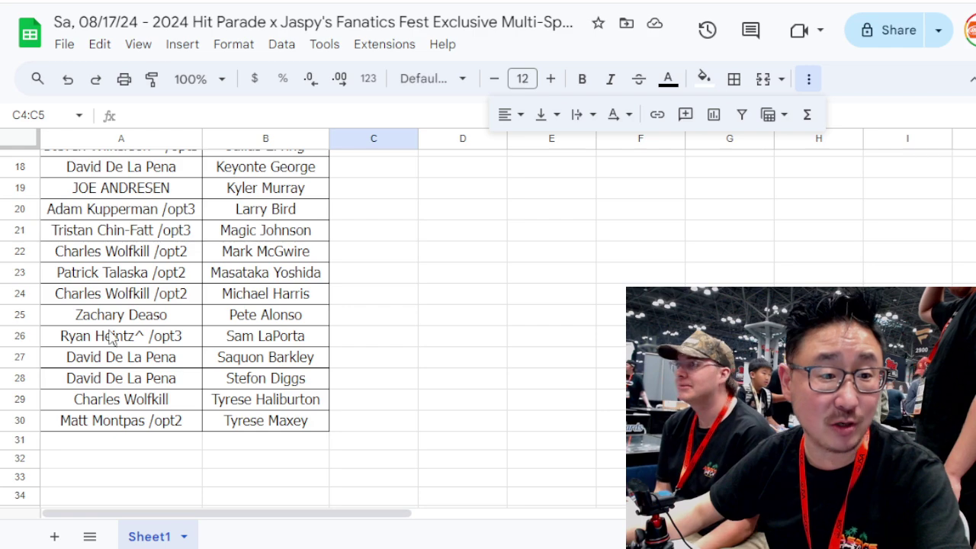
pyautogui.click(19, 311)
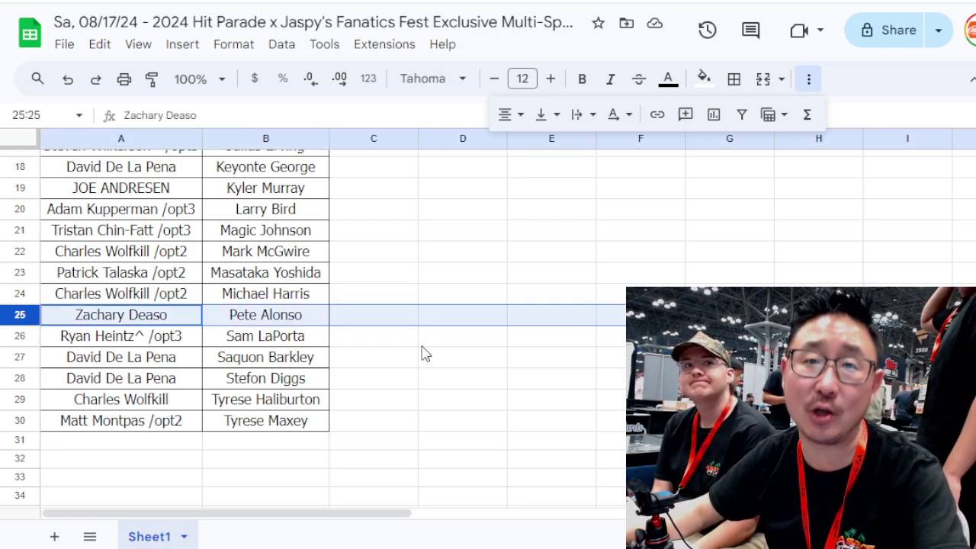
pyautogui.scroll(1, 426, 354)
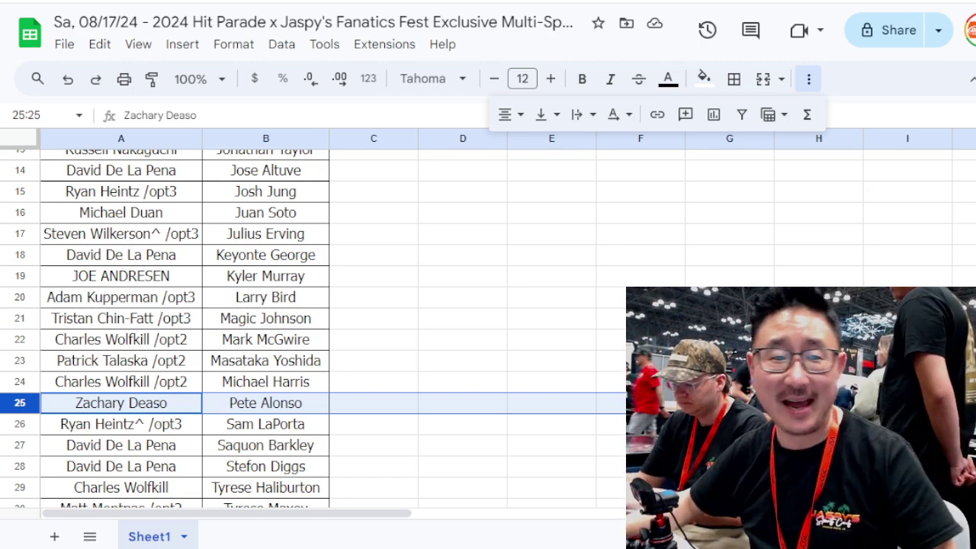
pyautogui.click(388, 234)
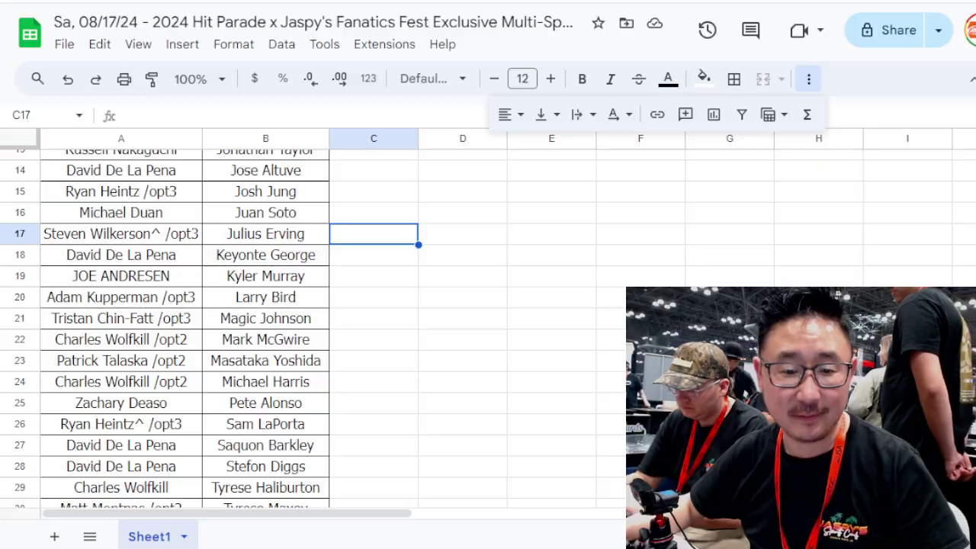